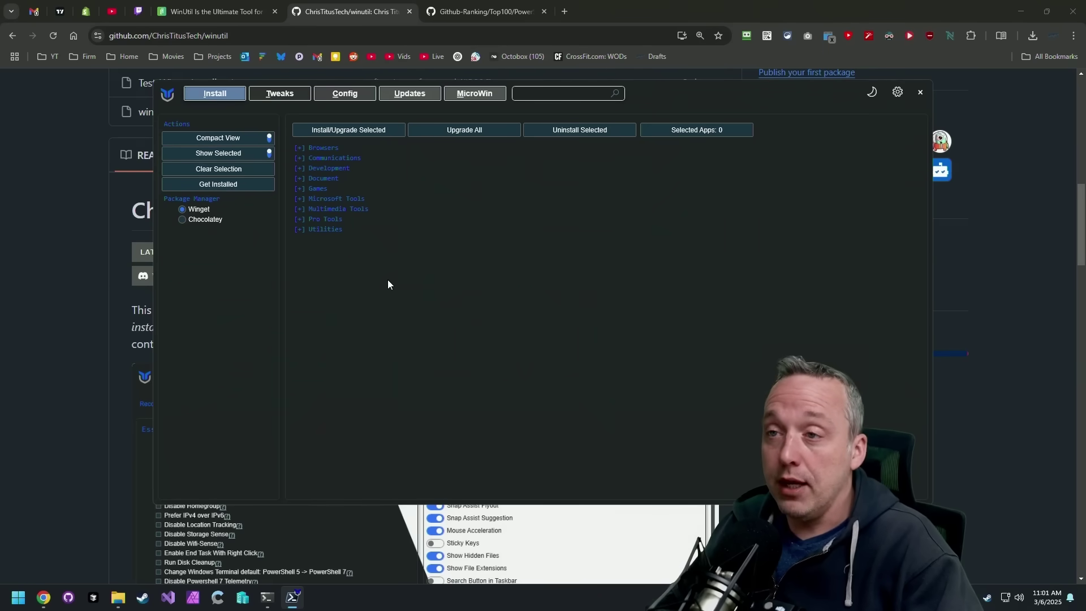
Toggle the Browsers and Development categories, leaving Communications expanded with Betterbird, Chatterino and Discord
click(315, 151)
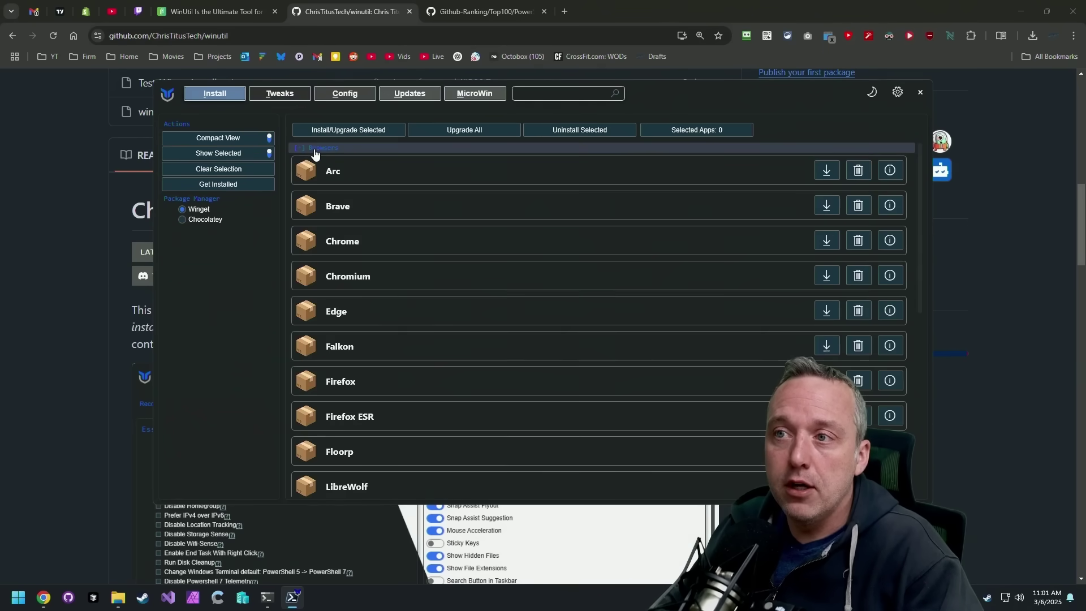
click(320, 150)
click(327, 169)
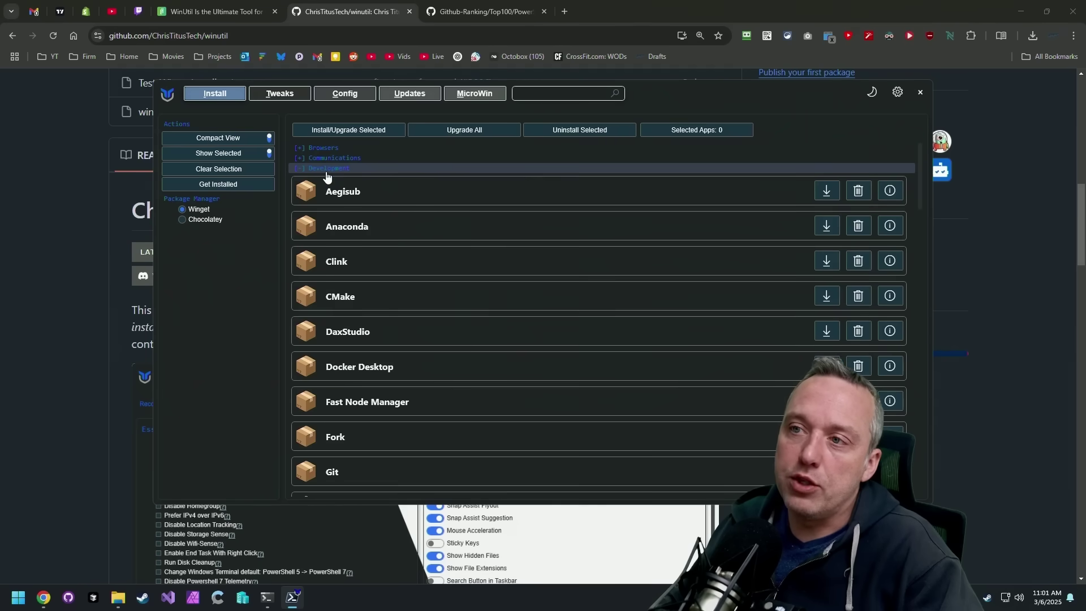
click(326, 168)
click(324, 158)
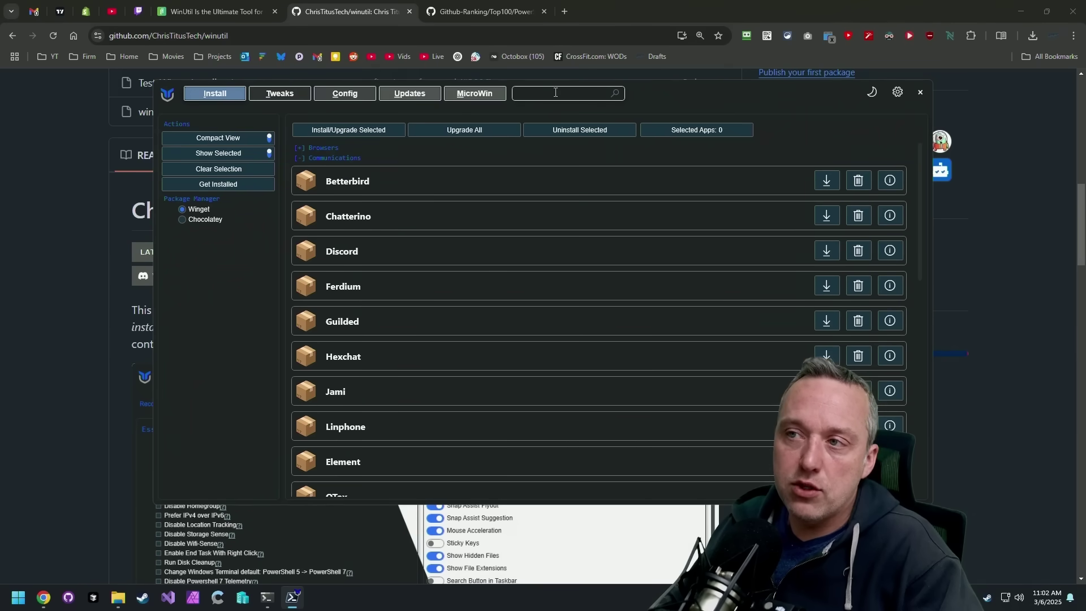
Use Compact View, tick and clear Firefox, Linphone and Amazon Corretto 17, then view the PowerShell stars ranking
click(333, 159)
click(209, 138)
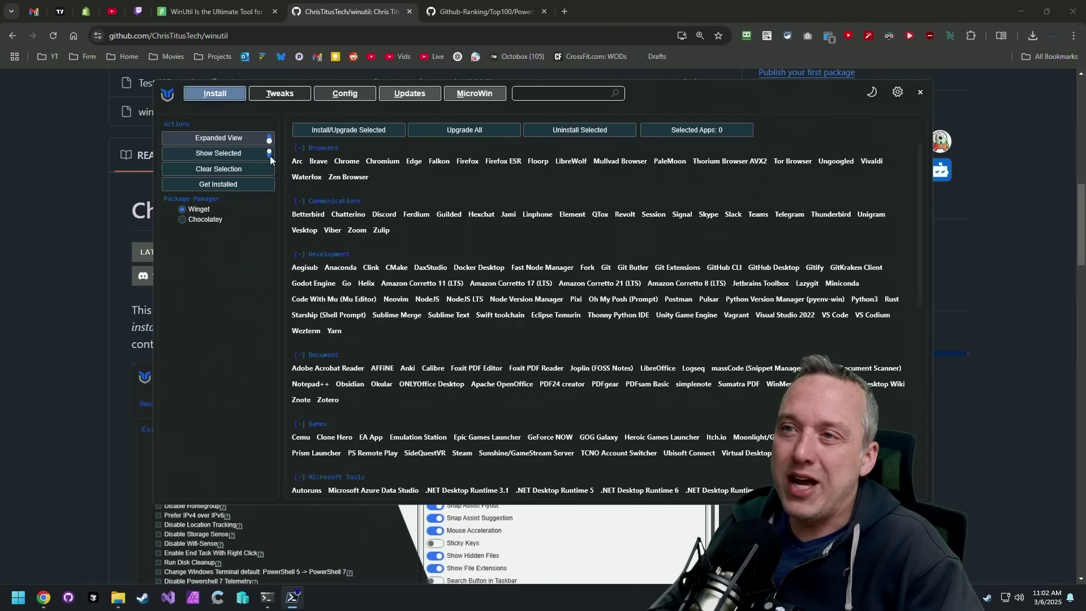
click(468, 162)
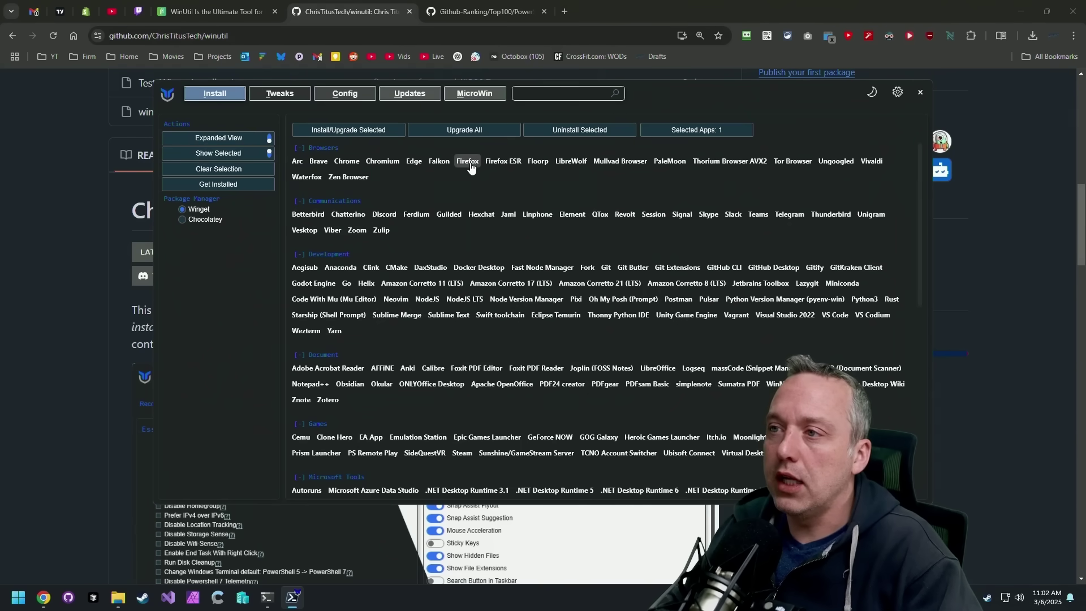
click(537, 215)
click(512, 284)
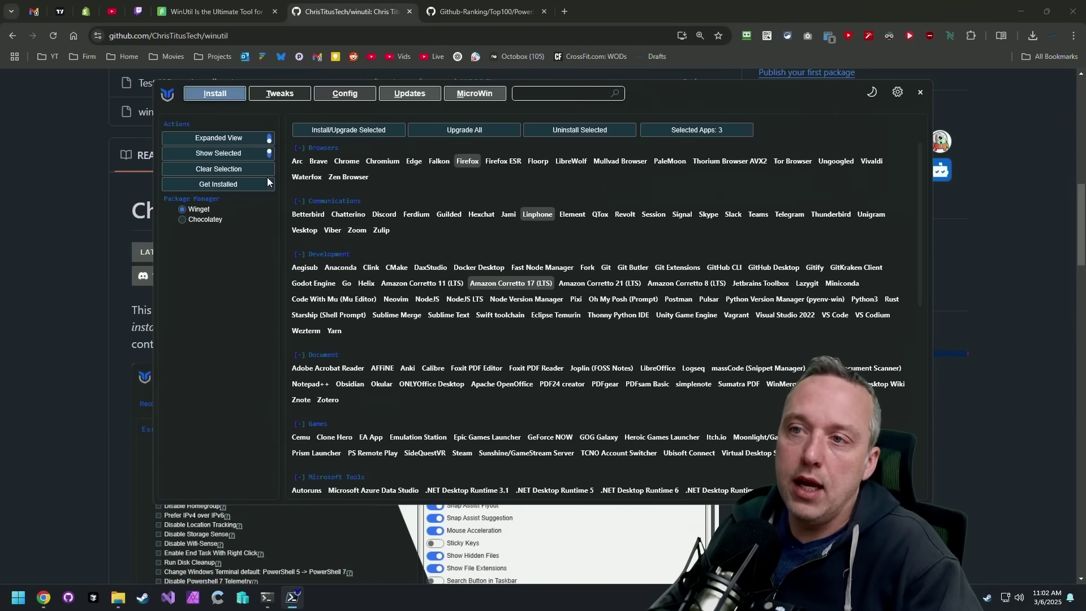
click(217, 170)
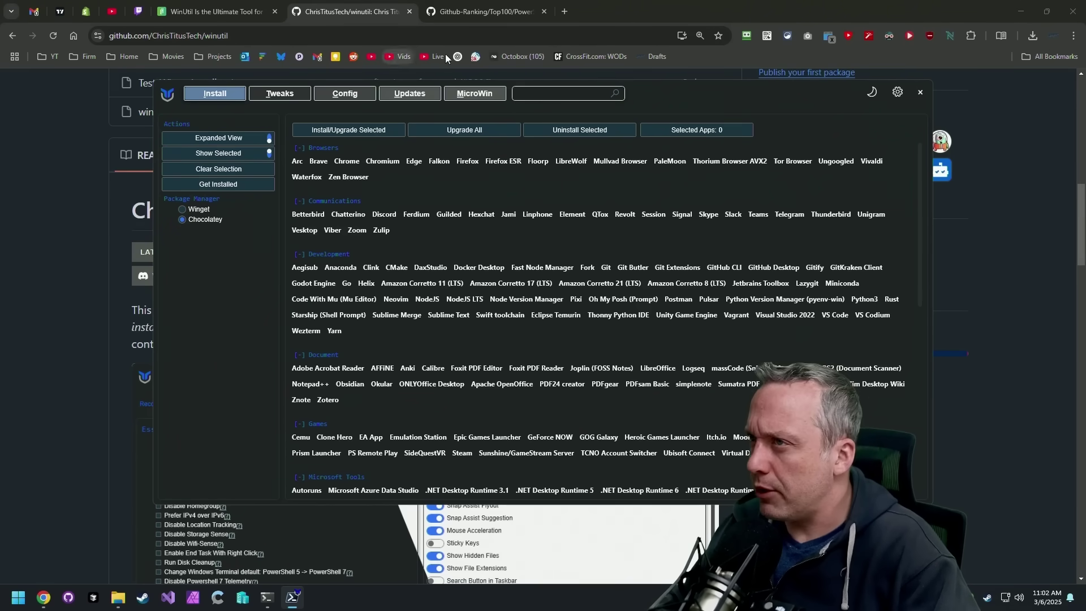
click(498, 13)
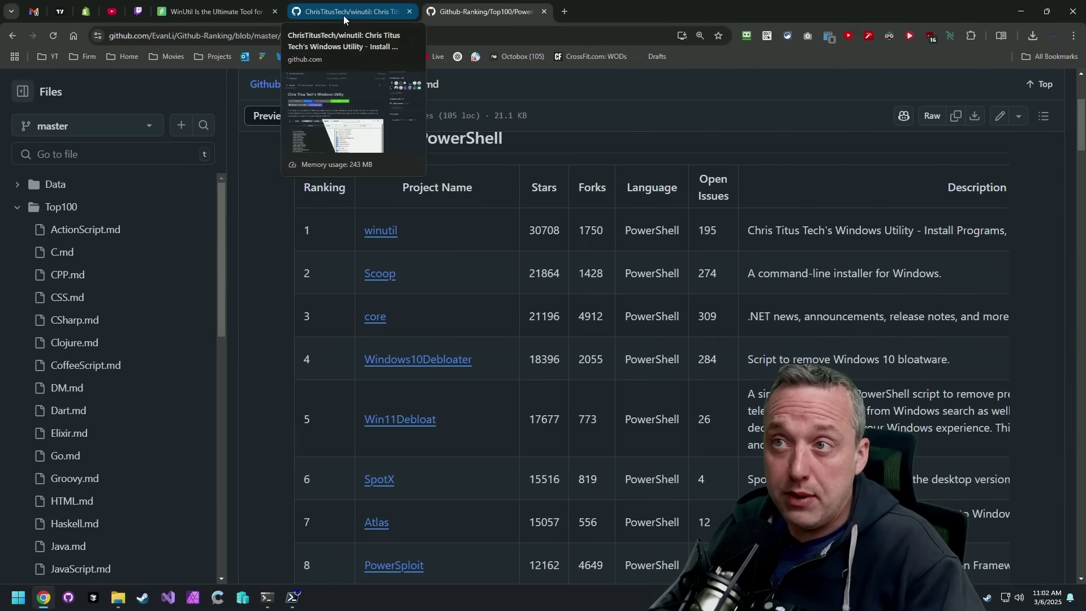
Return to the ChrisTitusTech/winutil tab and scroll the README through Usage and Launch Command and back
click(293, 598)
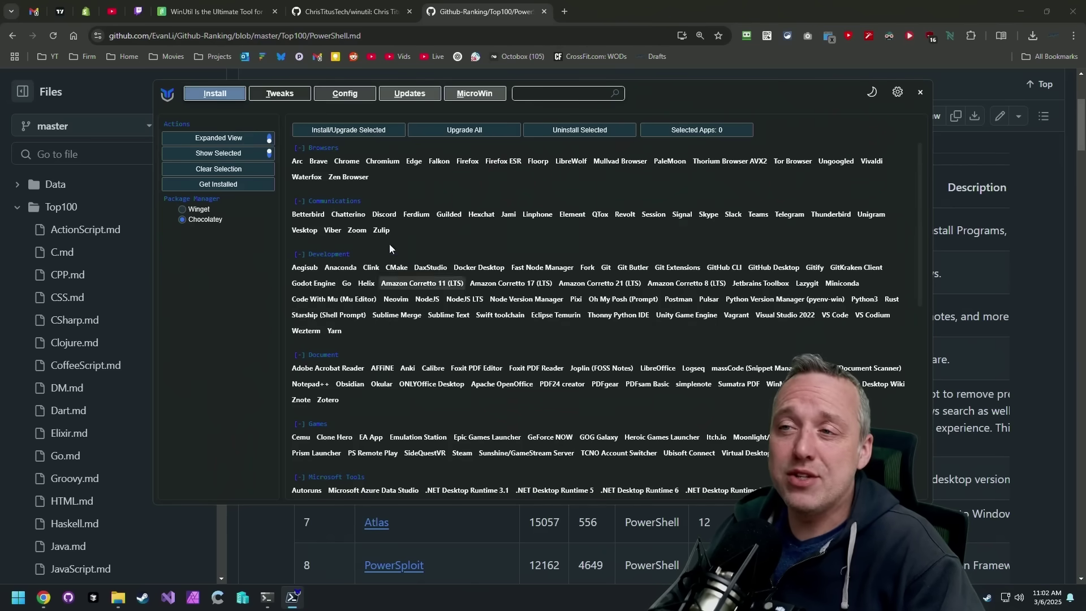
click(358, 14)
scroll(538, 282, down, 8)
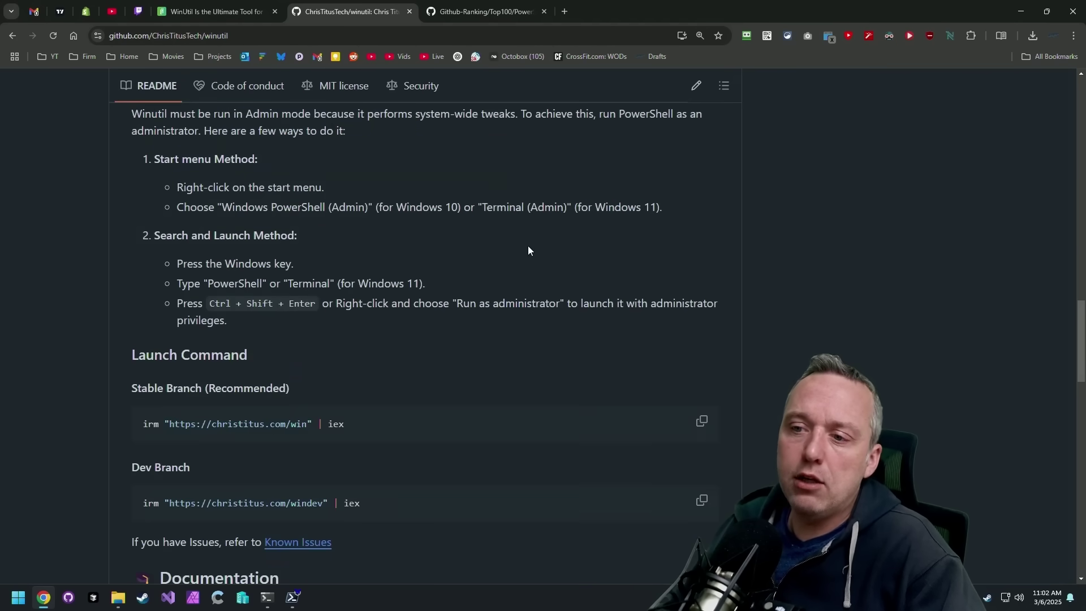
scroll(527, 246, down, 3)
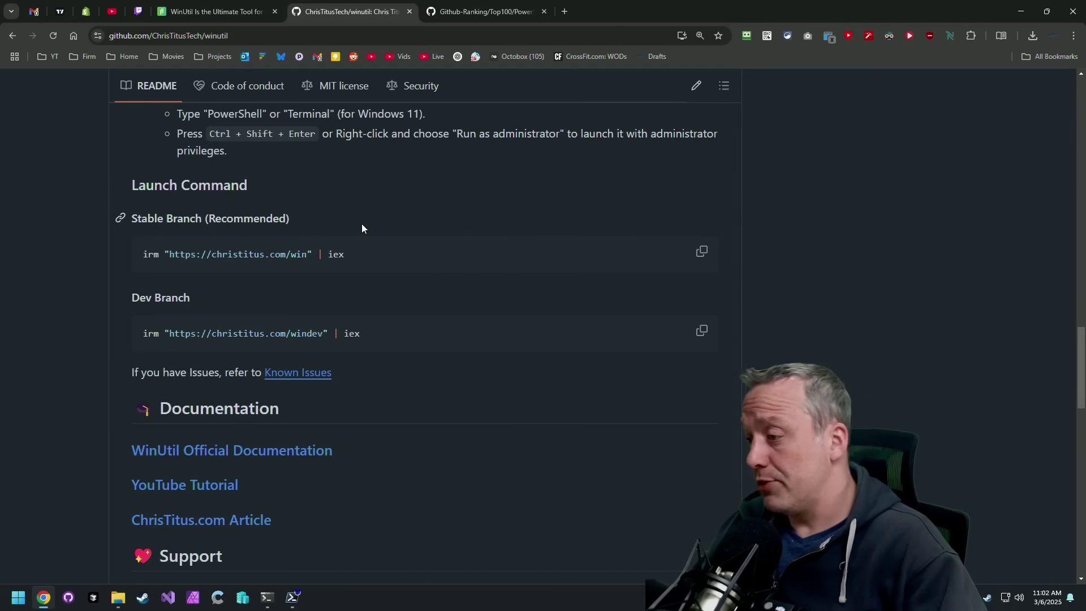
scroll(684, 338, up, 7)
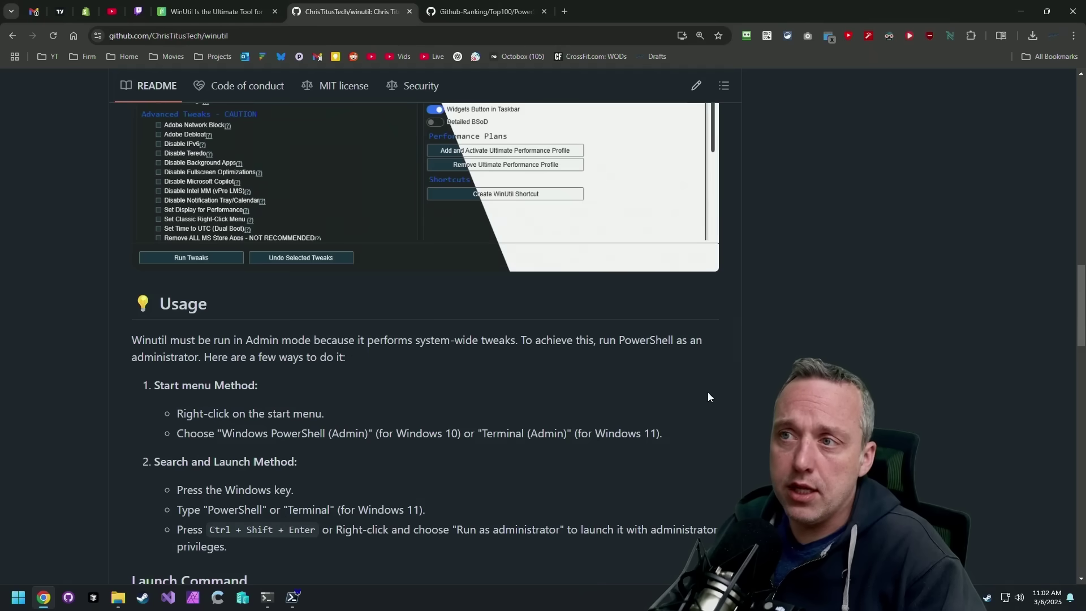
scroll(708, 396, up, 5)
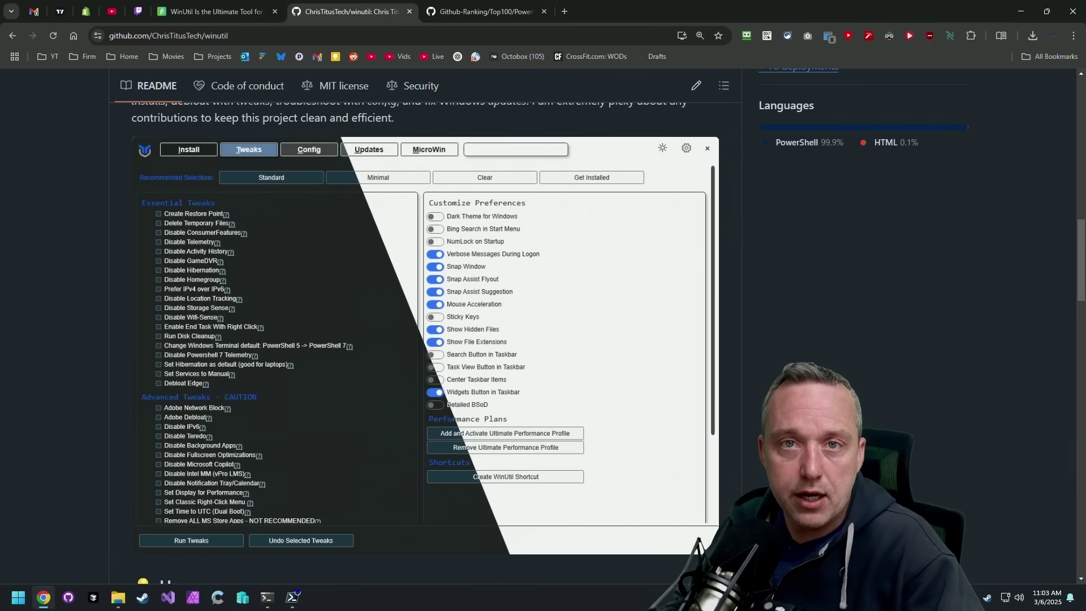
Scroll the winutil README from its title down to the Support, Sponsors and Contributors sections
click(202, 17)
key(ctrl+Tab)
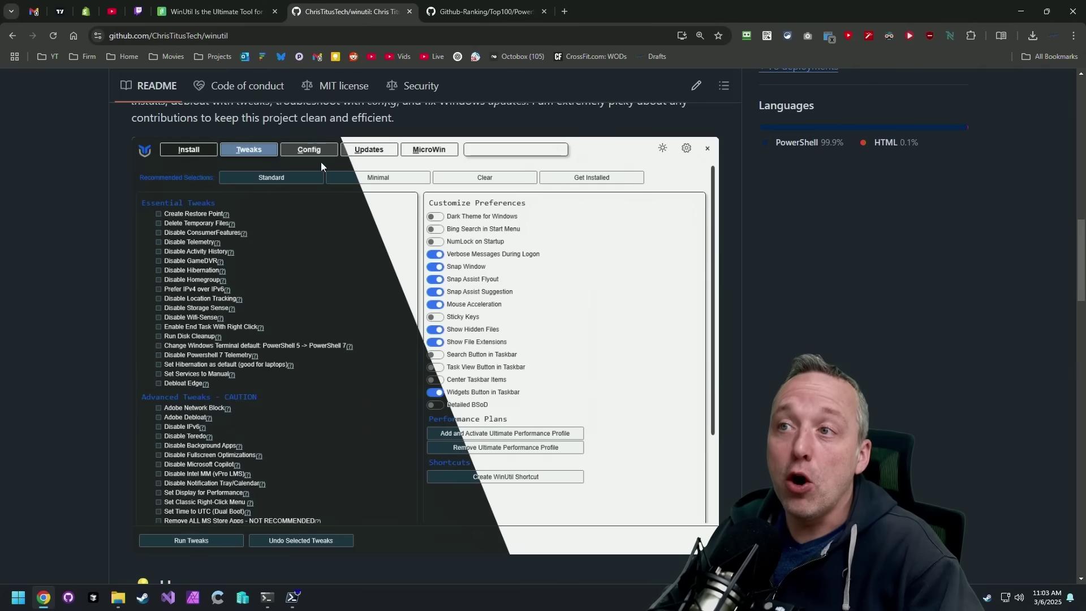
scroll(887, 394, down, 6)
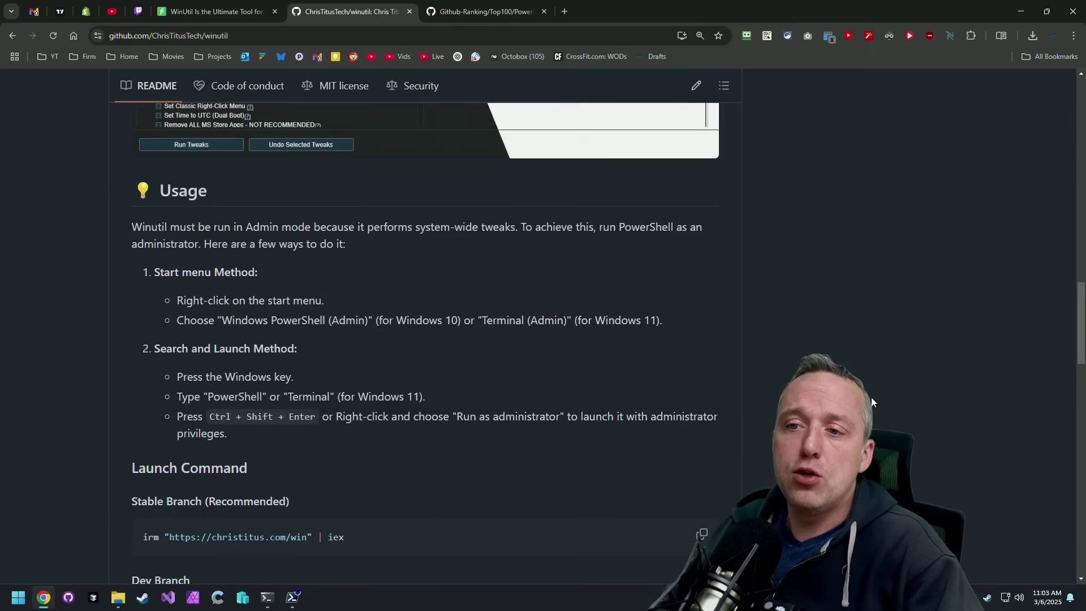
scroll(872, 401, down, 3)
scroll(872, 401, up, 8)
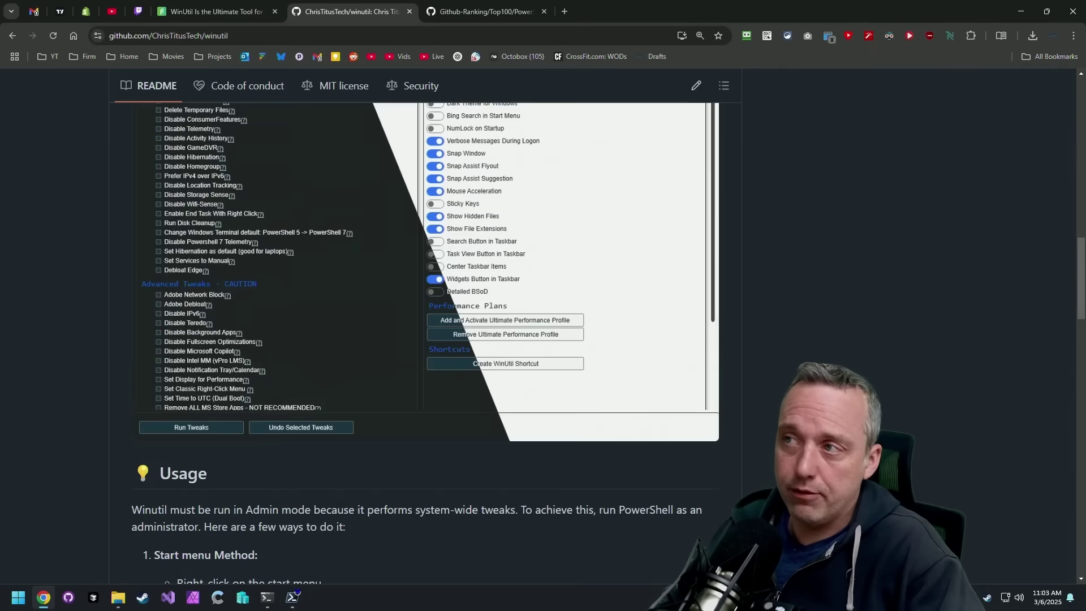
scroll(807, 229, up, 5)
scroll(807, 229, up, 3)
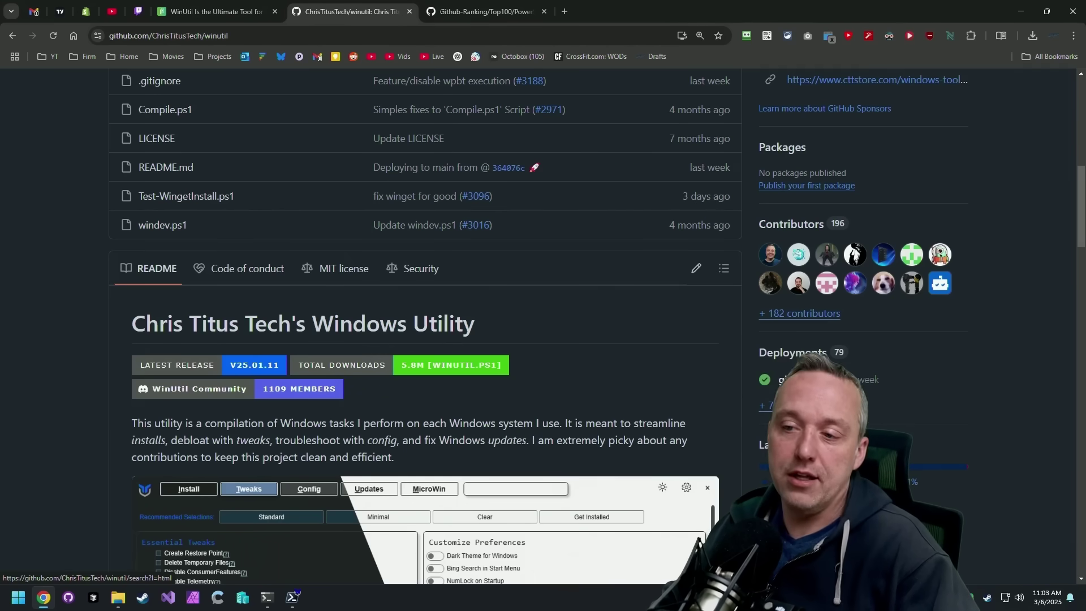
scroll(905, 481, down, 20)
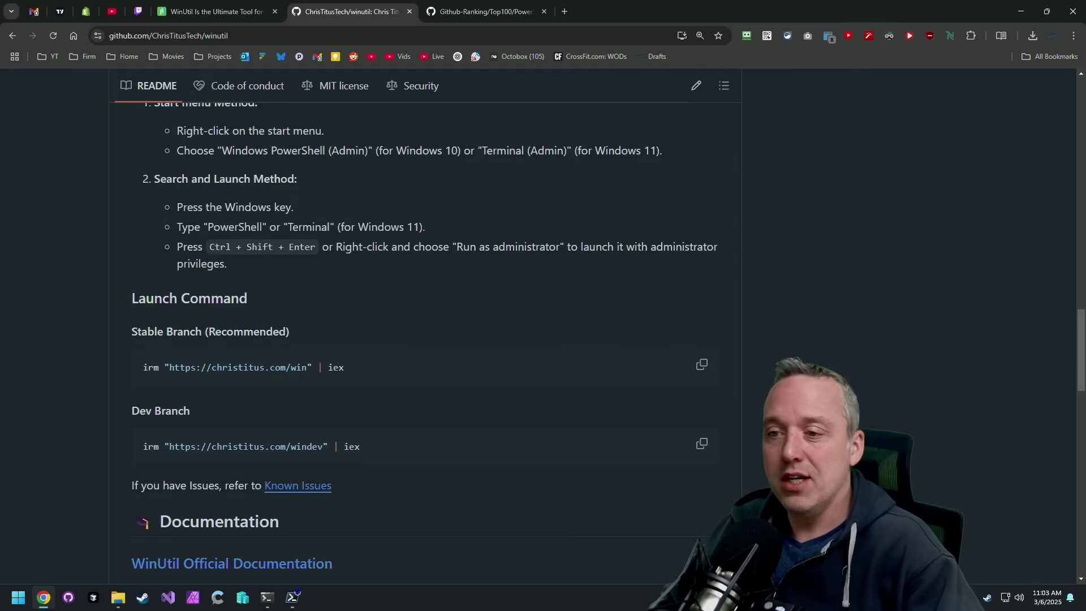
scroll(905, 481, down, 9)
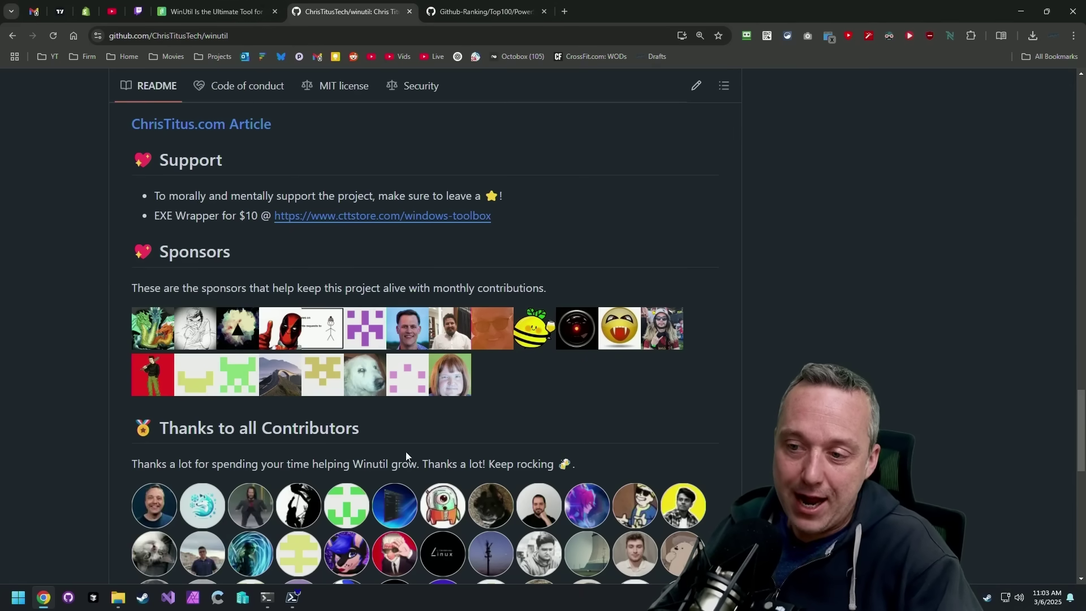
Open WinUtil's Tweaks tab and apply the Standard recommended selection, ticking Disable Recall and Debloat Edge
click(293, 601)
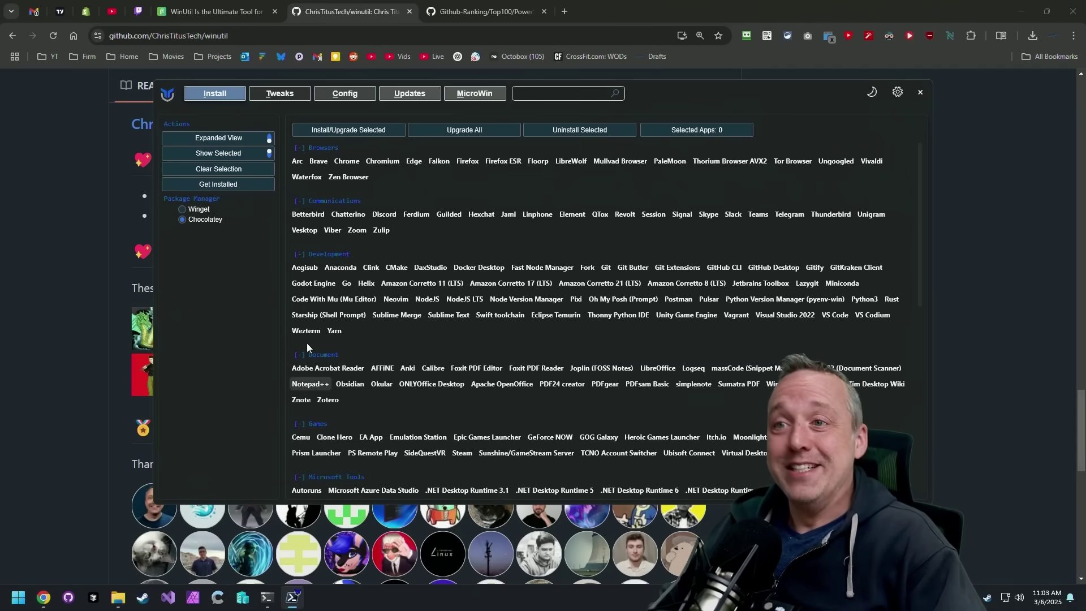
click(283, 96)
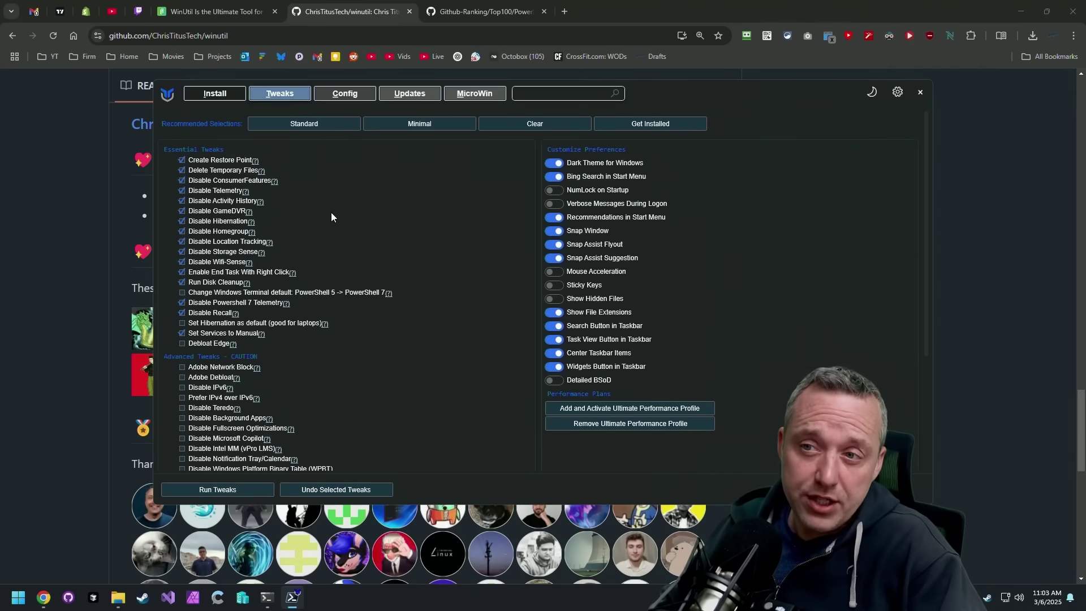
click(297, 122)
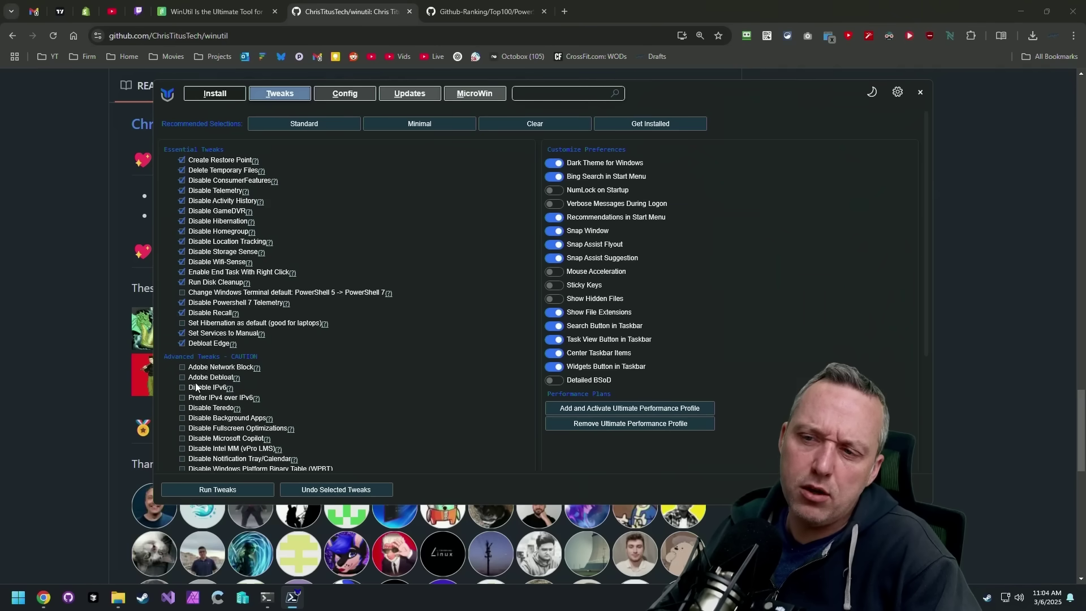
scroll(243, 425, down, 2)
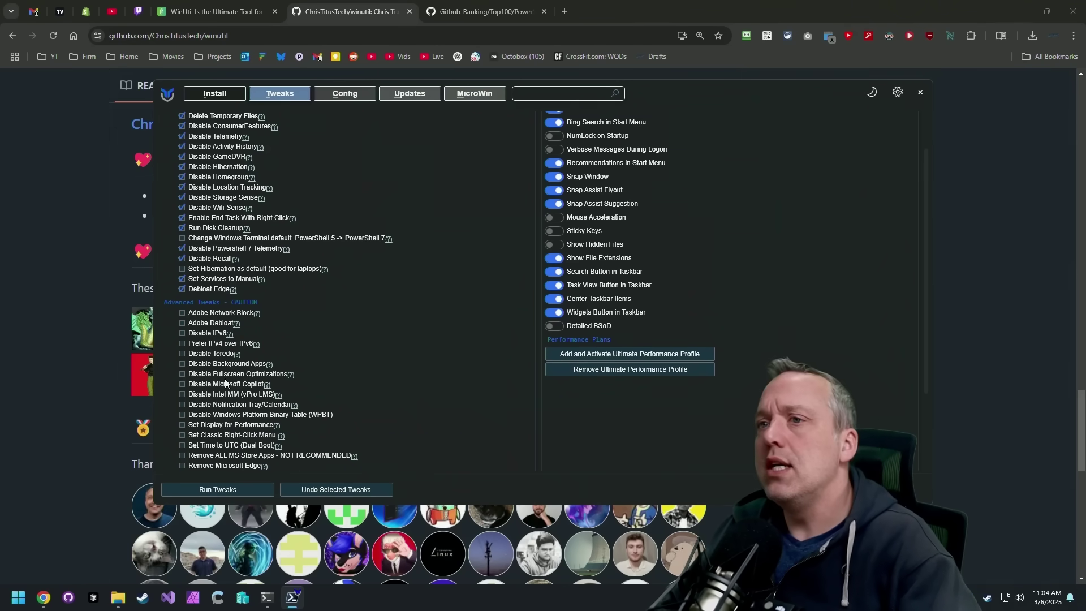
scroll(294, 345, up, 2)
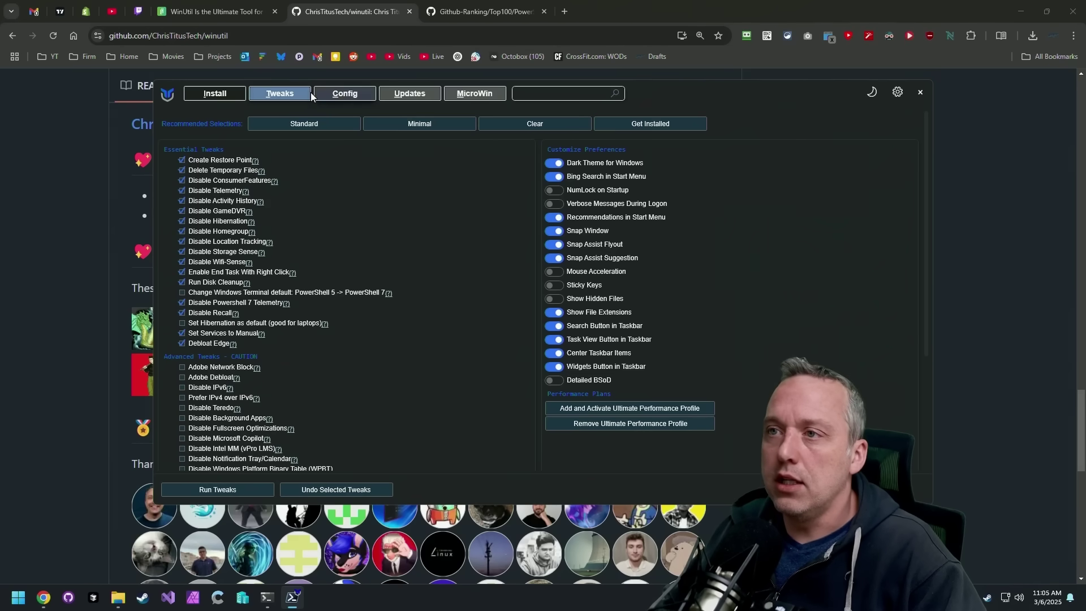
Open the Config tab, then launch Control Panel from the Win+X menu and close it
click(340, 94)
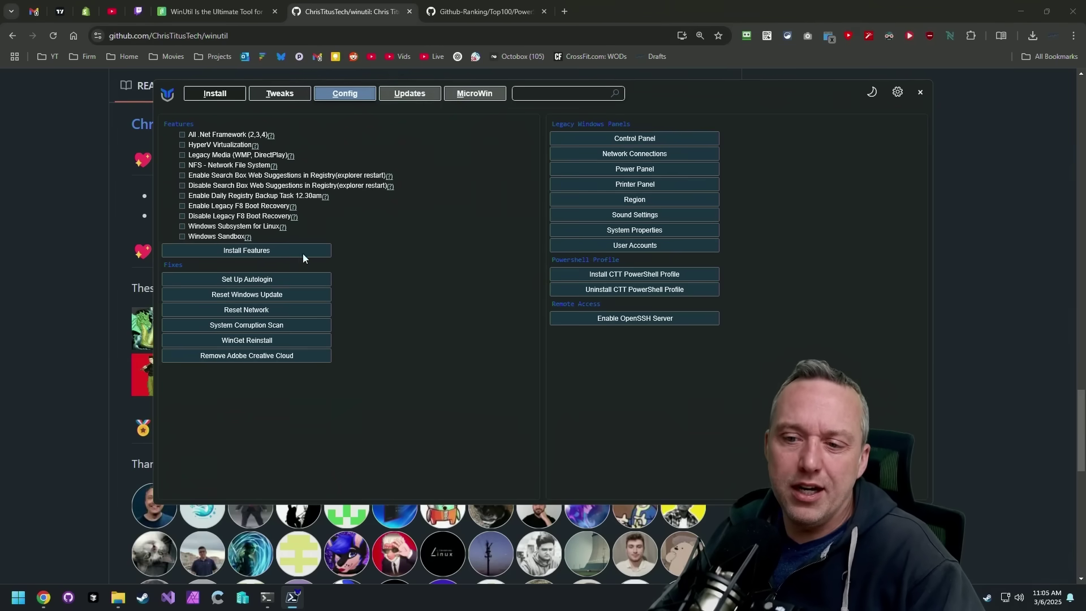
right_click(25, 604)
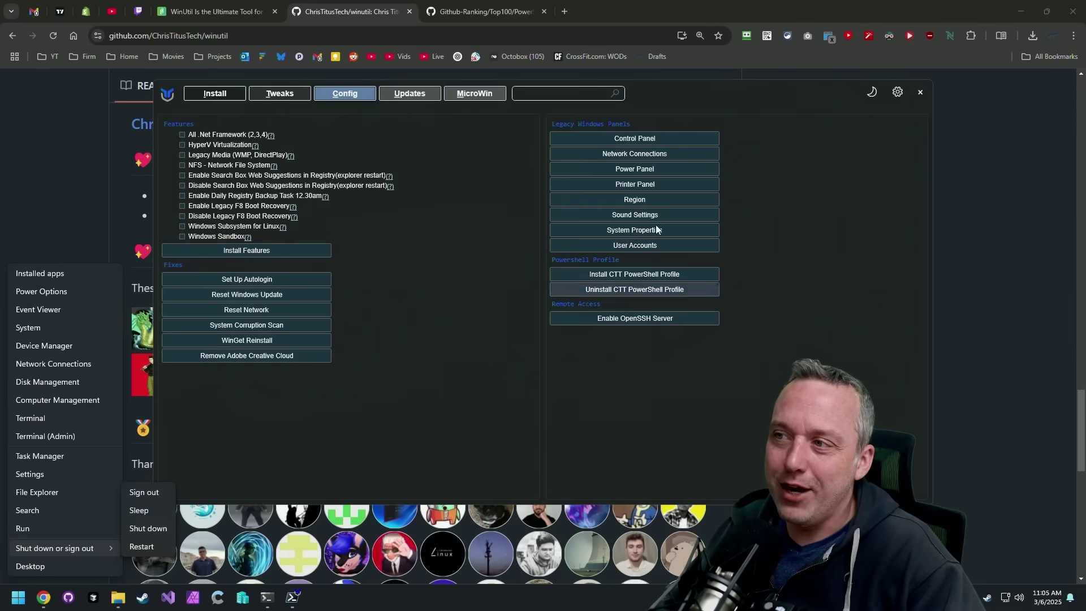
click(637, 139)
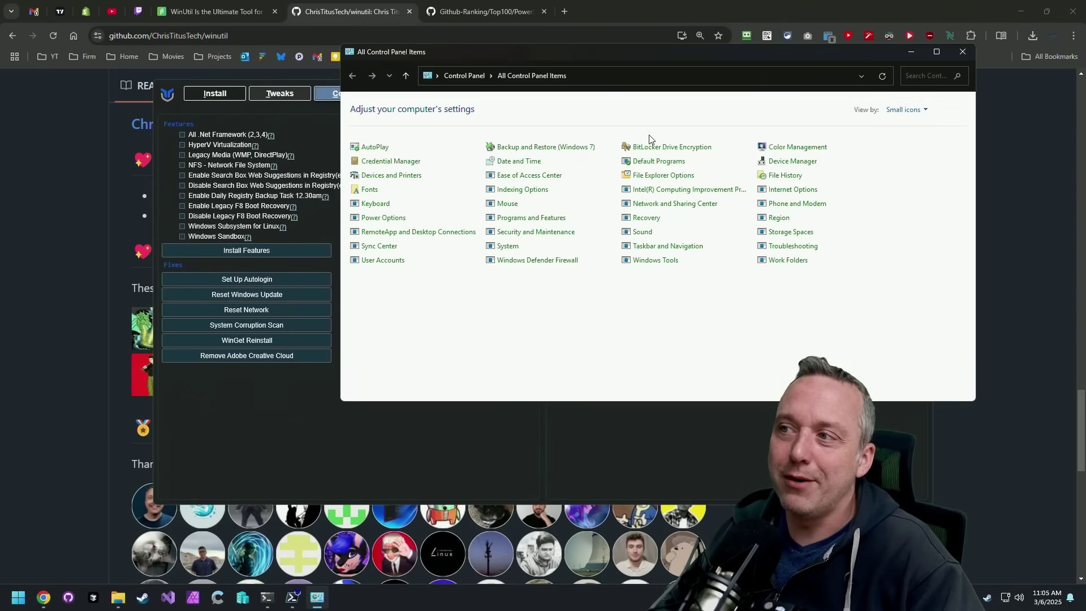
click(963, 51)
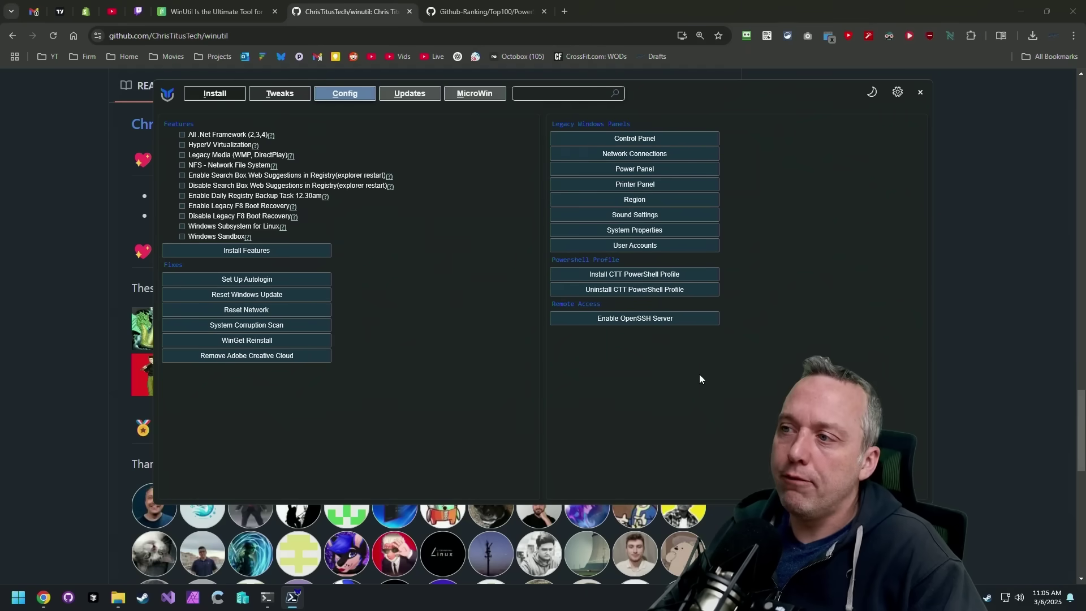
click(647, 184)
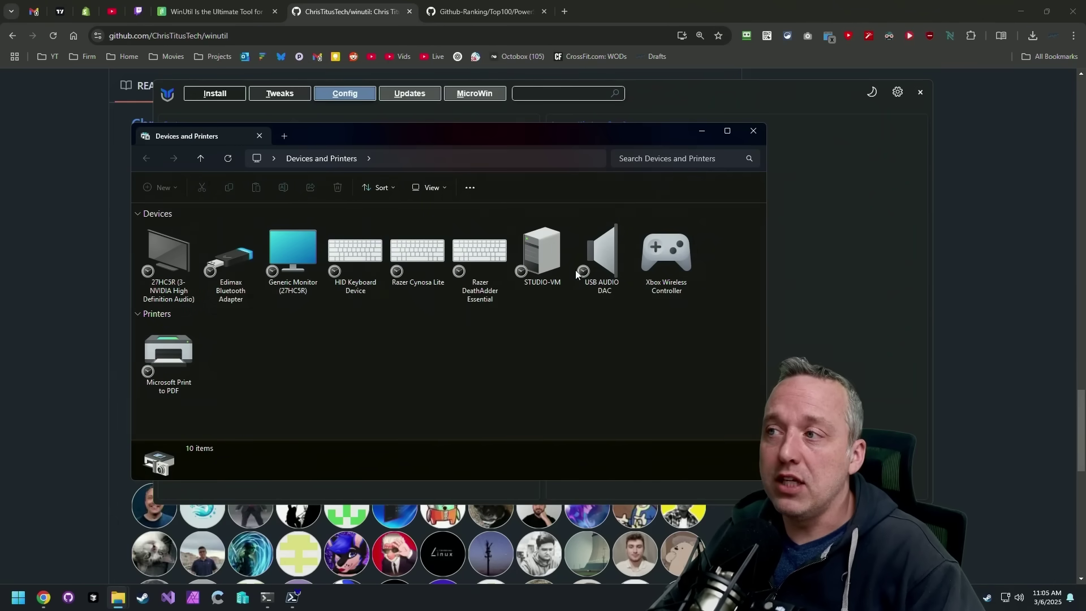
click(753, 130)
click(630, 138)
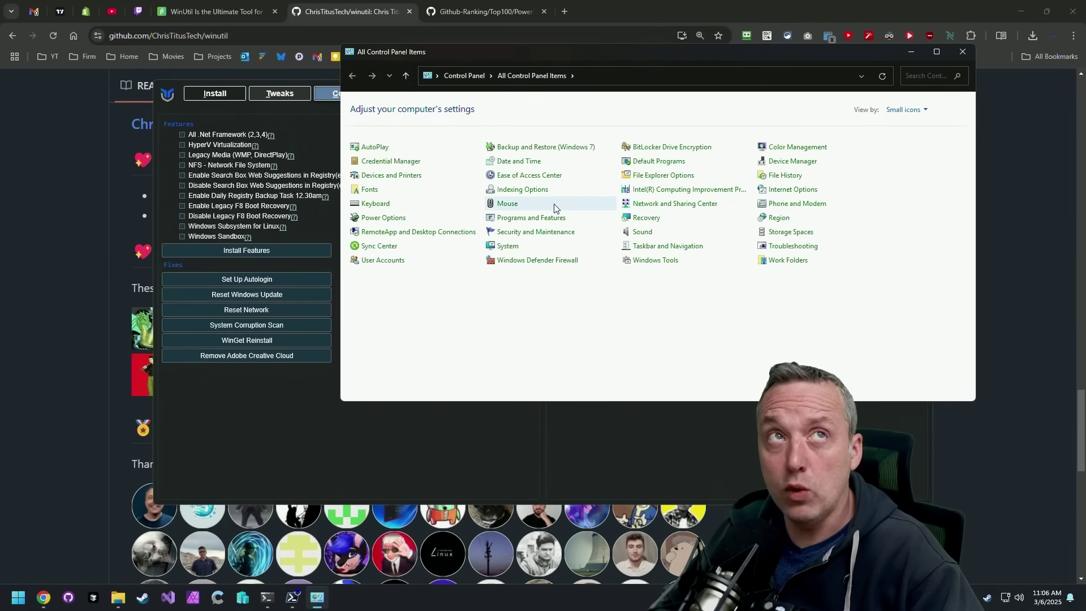
click(390, 175)
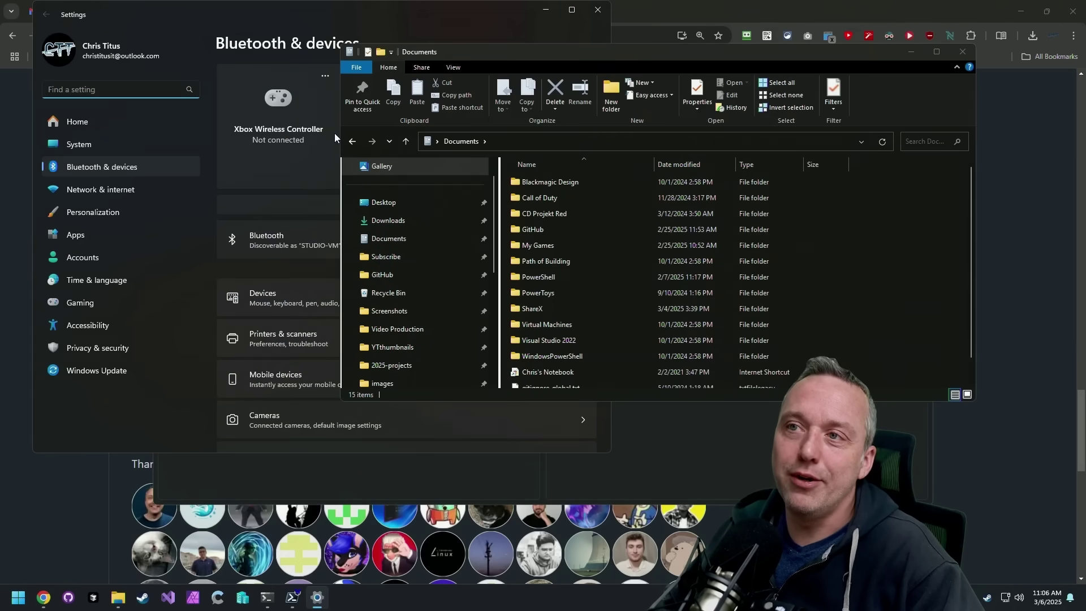
click(404, 16)
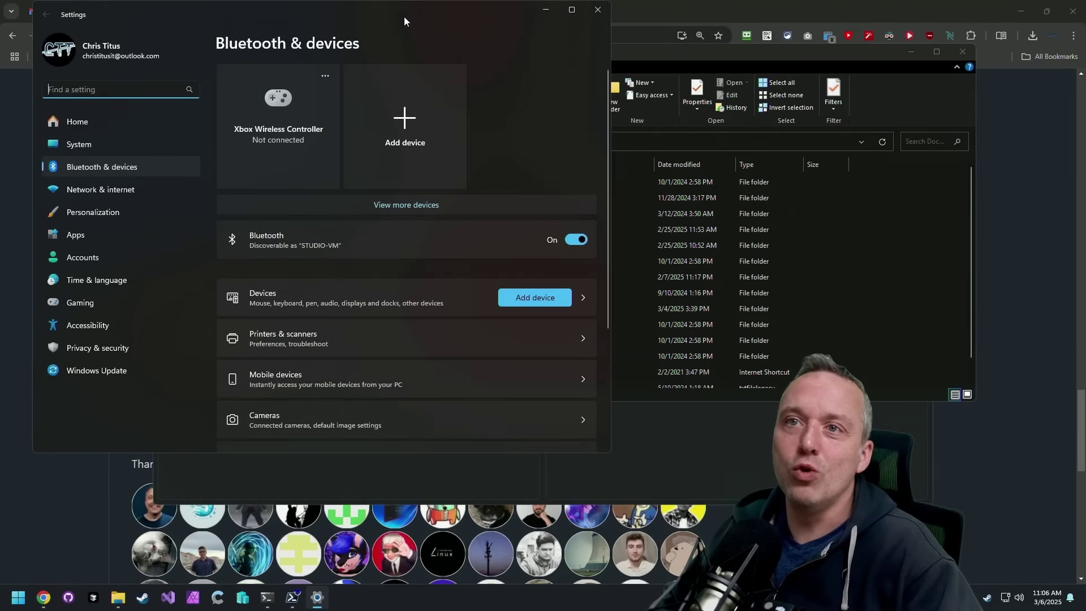
click(598, 12)
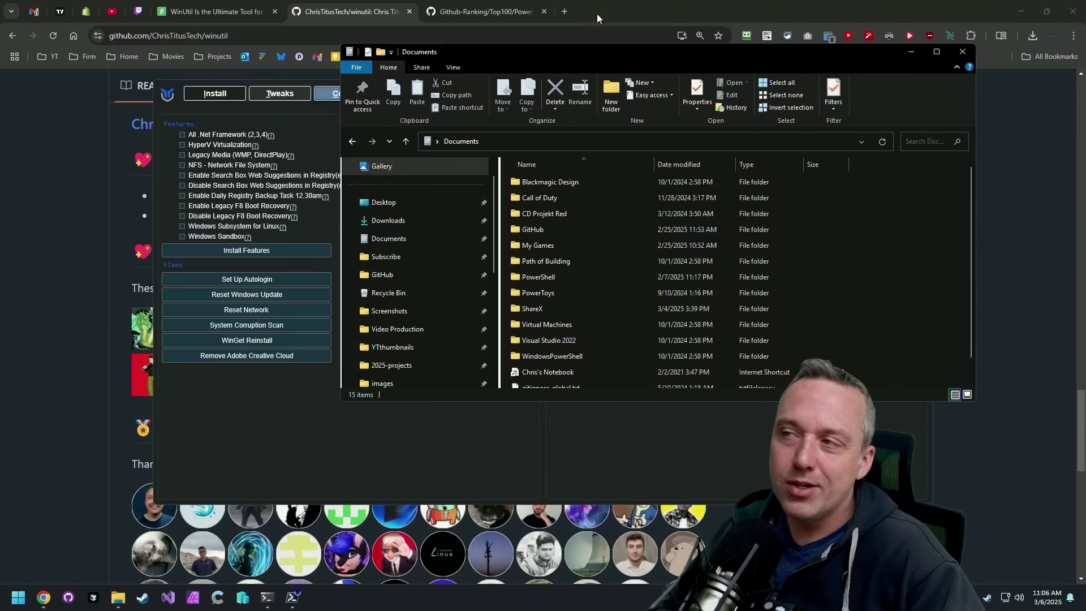
click(963, 51)
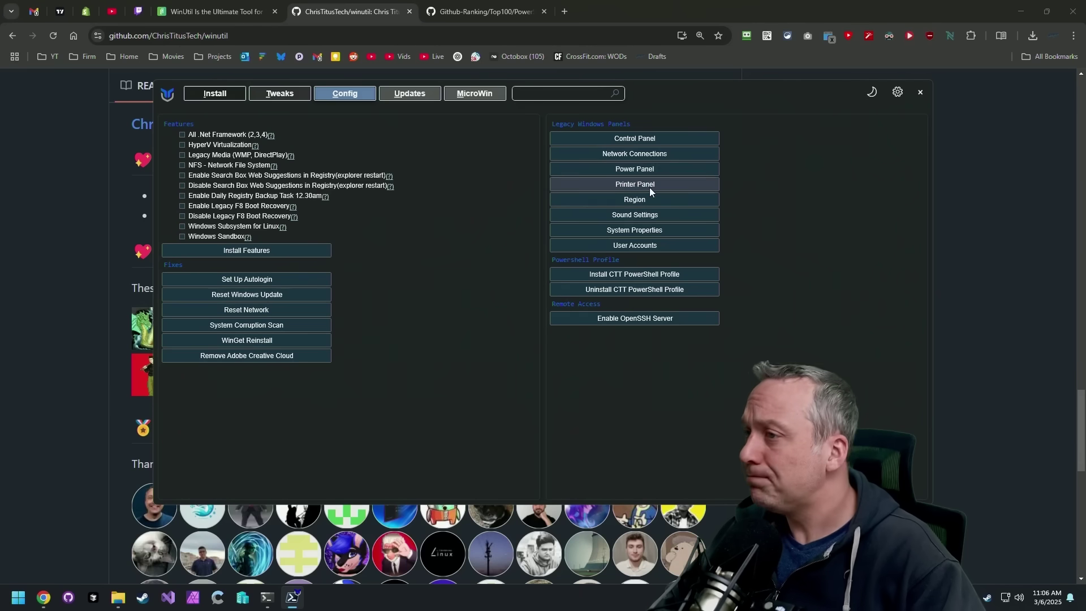
click(623, 169)
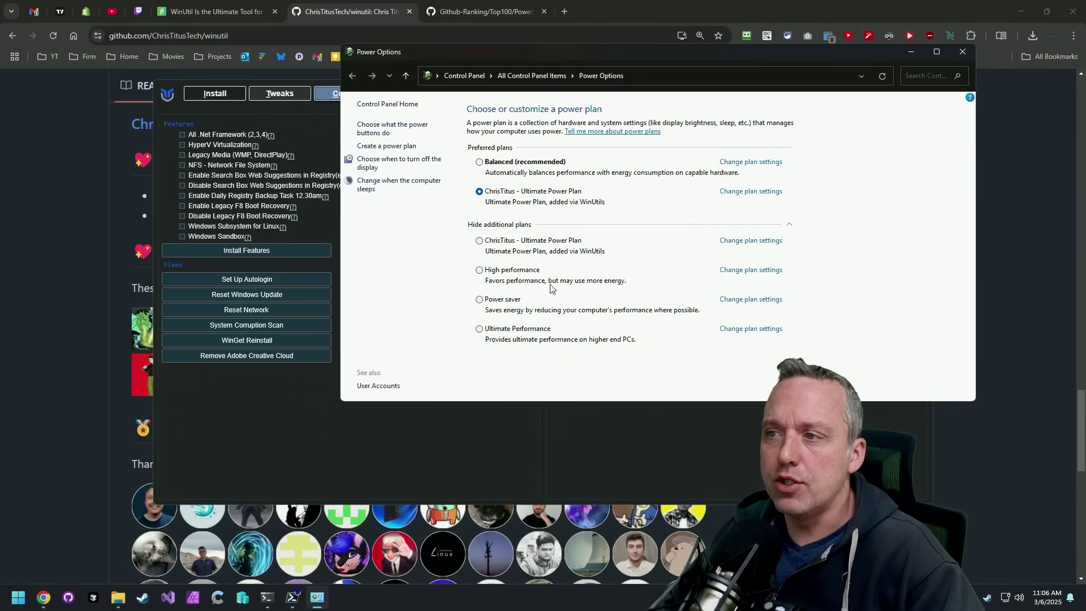
click(963, 52)
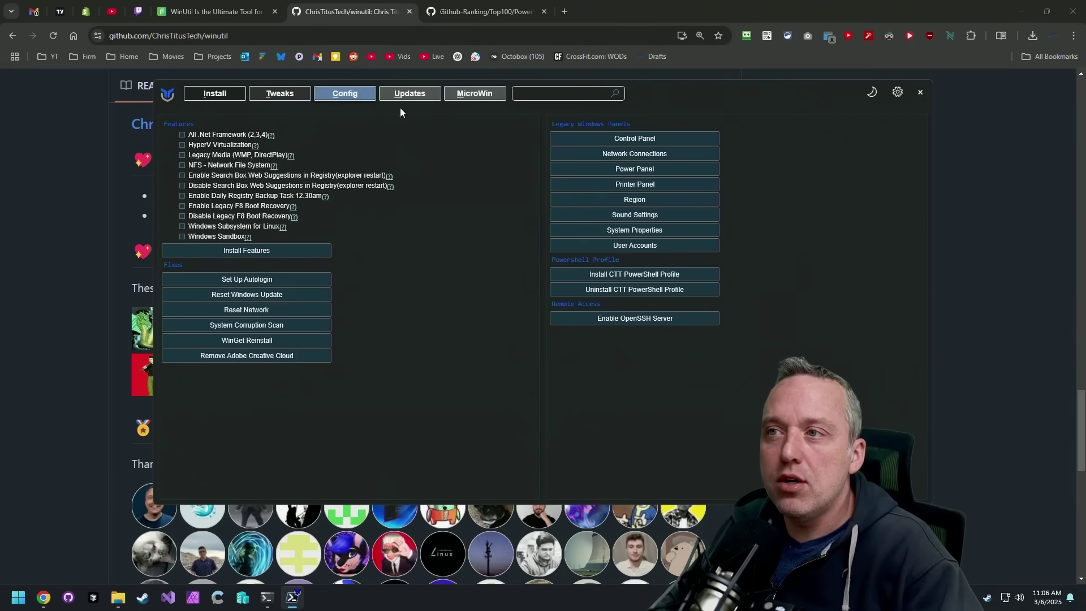
Open the Updates tab showing Default, Security (2-year feature delay) and disable-all options
click(388, 96)
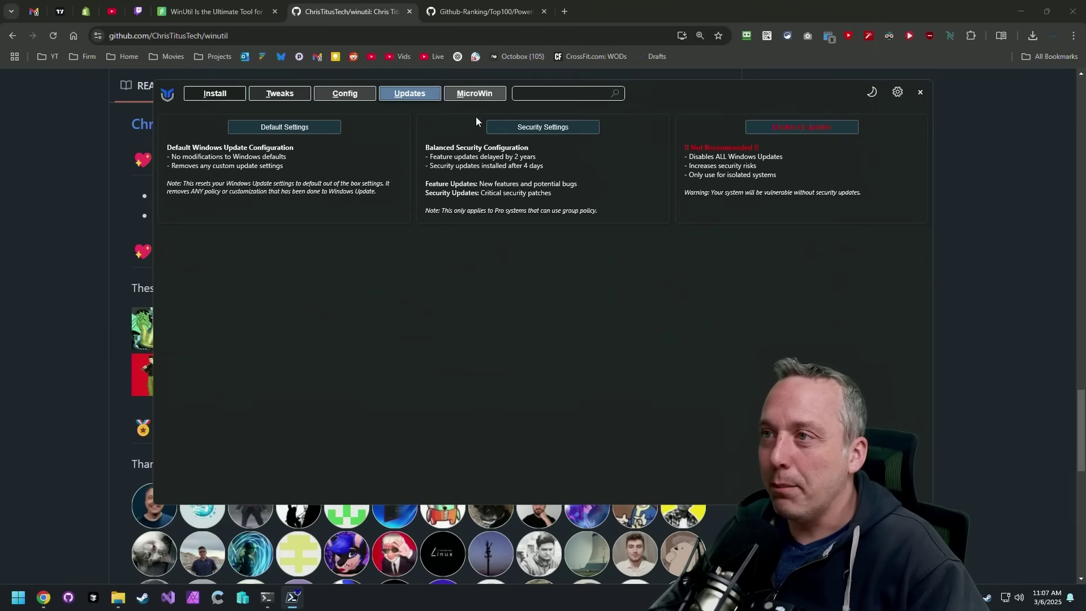
Open the MicroWin tab showing ISO selection and Windows 11 debloated image instructions
click(478, 95)
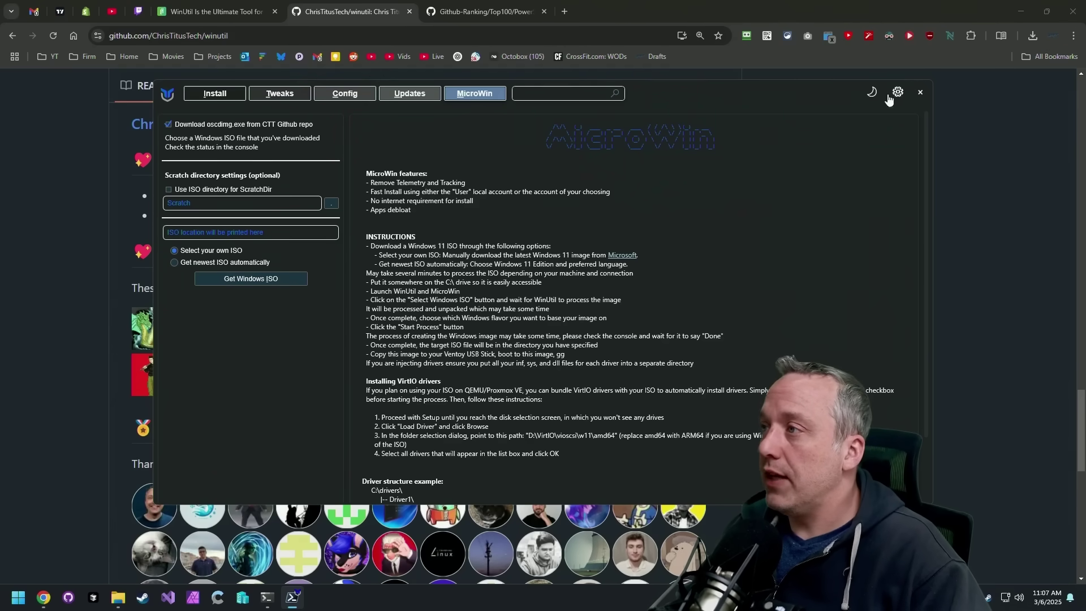
Bring the GitHub README forward and scroll up to the Tweaks screenshot above Usage
click(993, 230)
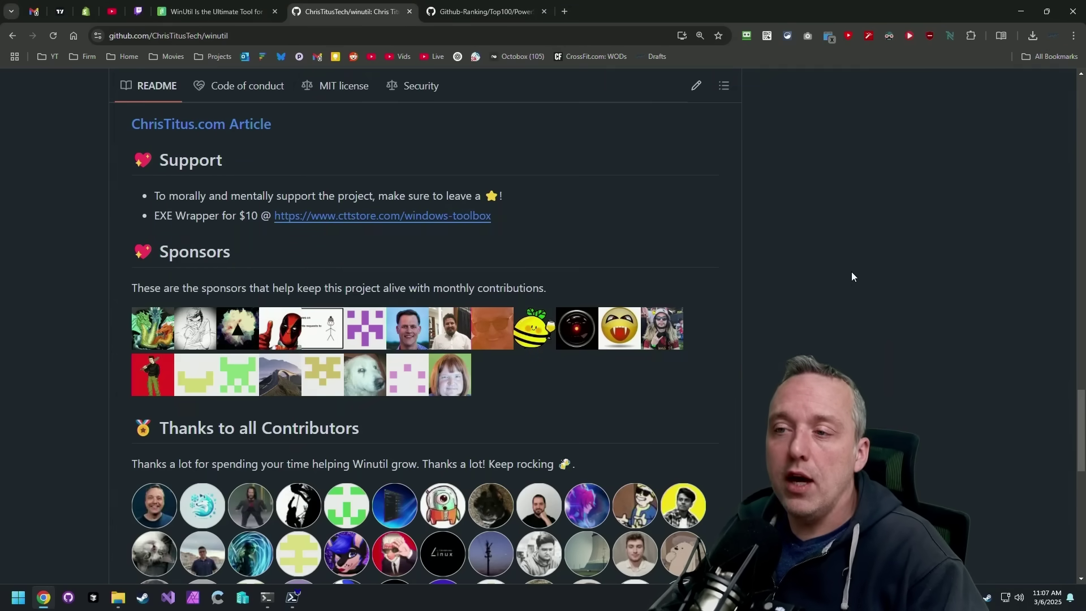
scroll(851, 271, up, 12)
scroll(792, 360, up, 1)
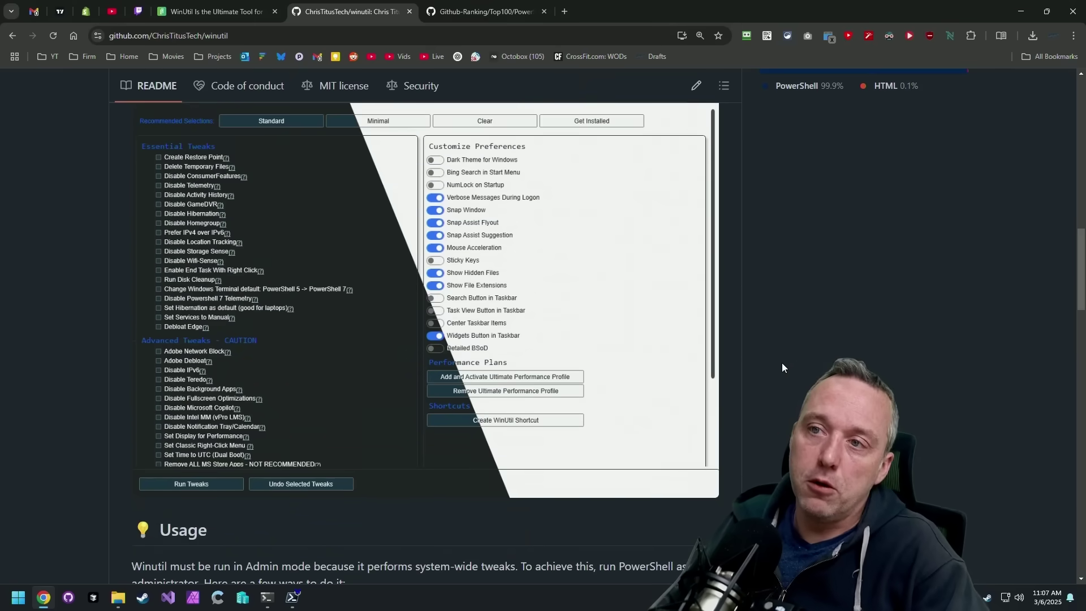